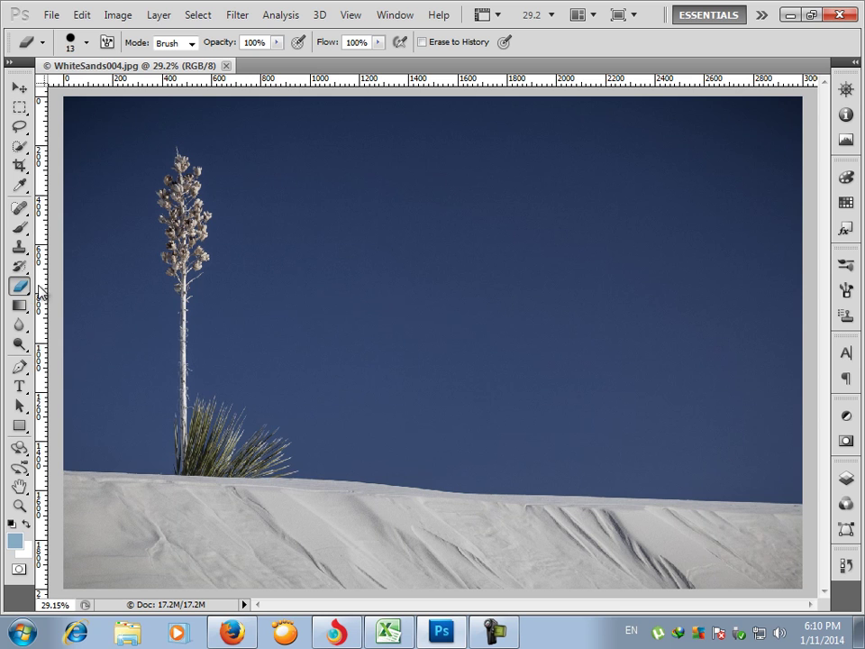
# Set the eraser size to 349 px, try one dab in the sky's upper-right corner, and undo it.
pyautogui.rightClick(459, 217)
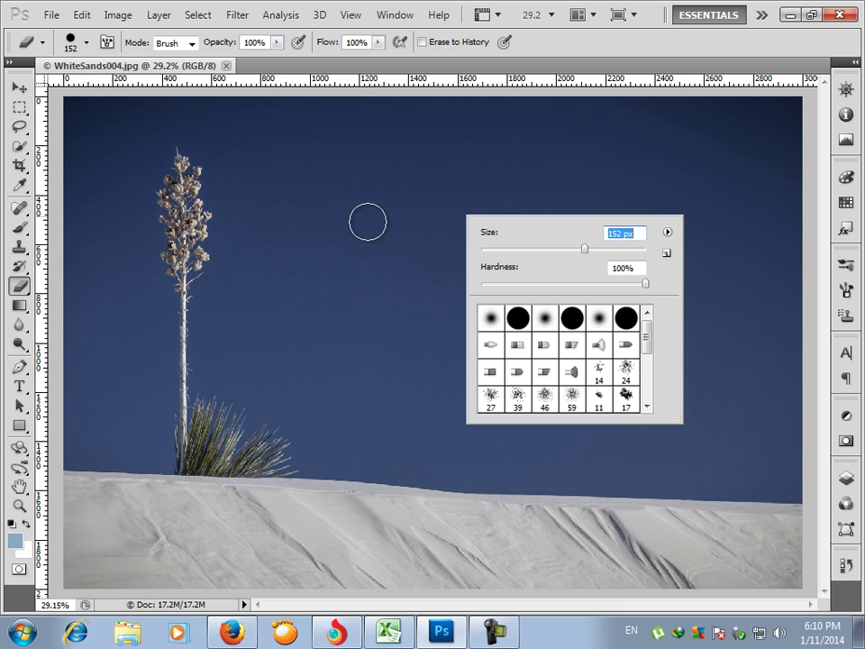
pyautogui.moveTo(593, 258); pyautogui.dragTo(617, 257)
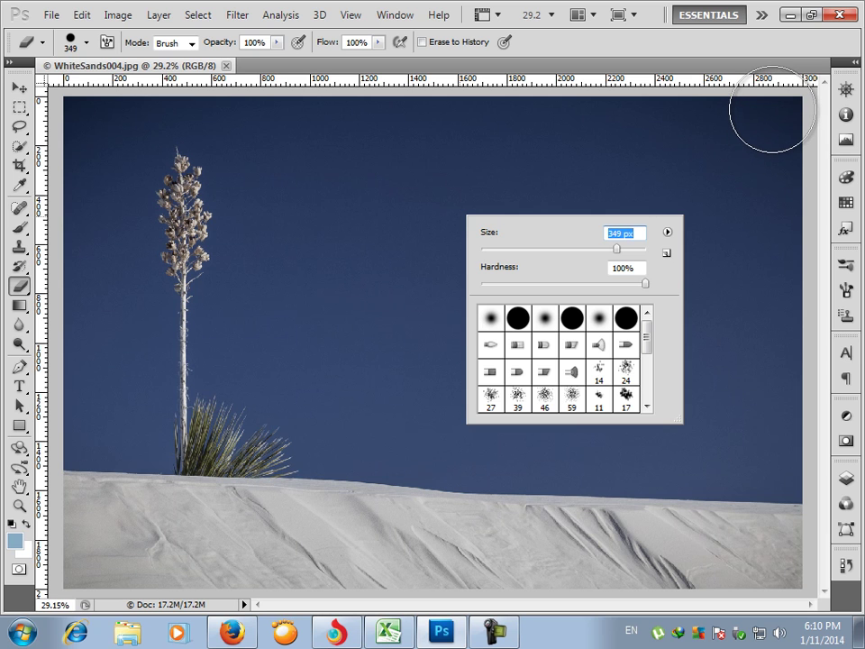
pyautogui.click(772, 110)
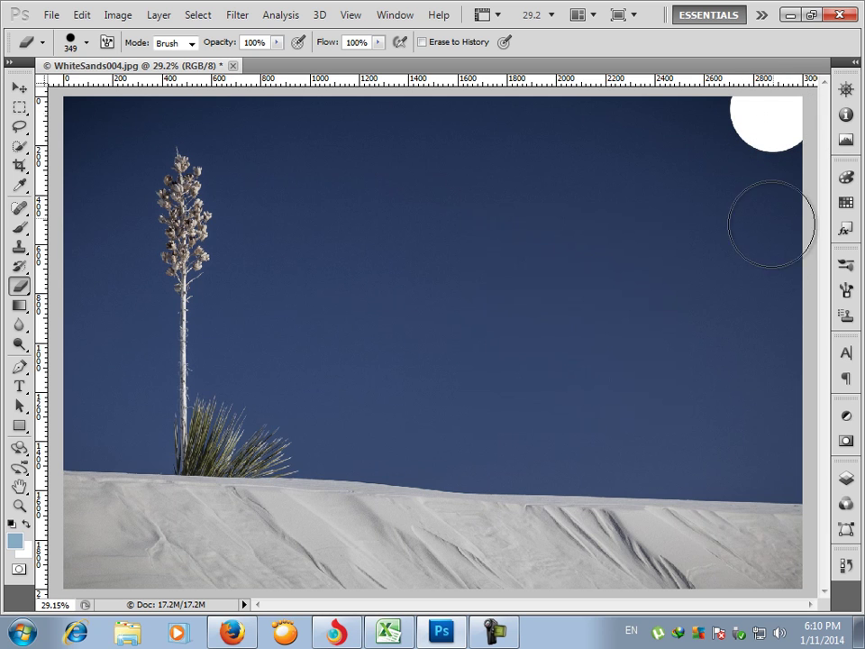
pyautogui.hotkey('ctrl', 'z')
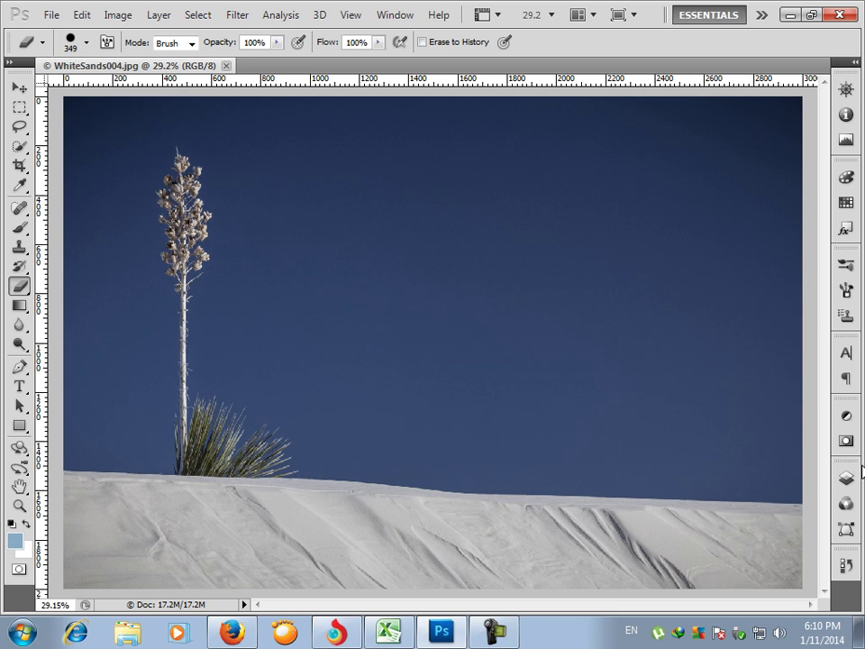
# Convert the locked Background layer of the WhiteSands004 photo into a regular editable layer.
pyautogui.click(846, 480)
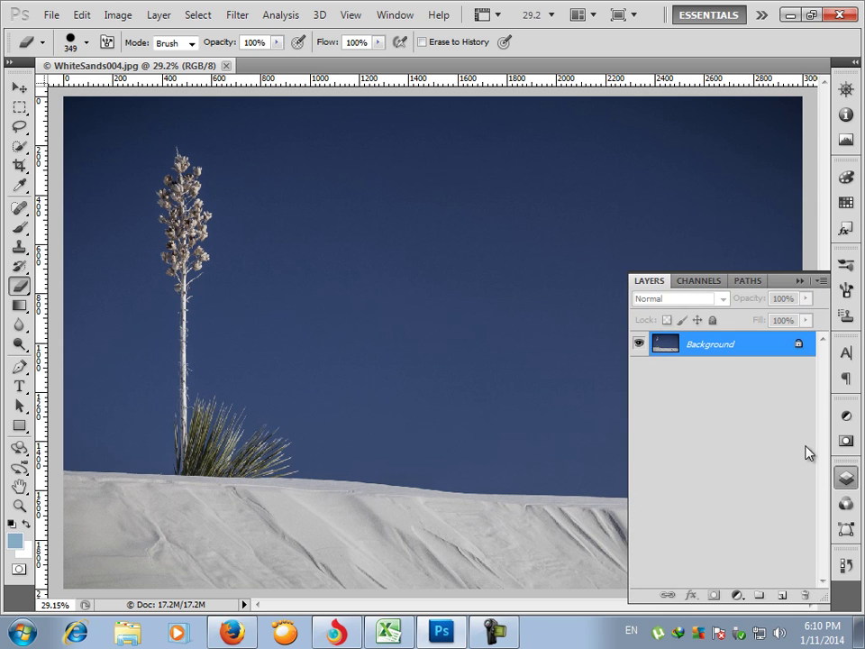
pyautogui.keyDown('alt'); pyautogui.doubleClick(798, 348); pyautogui.keyUp('alt')
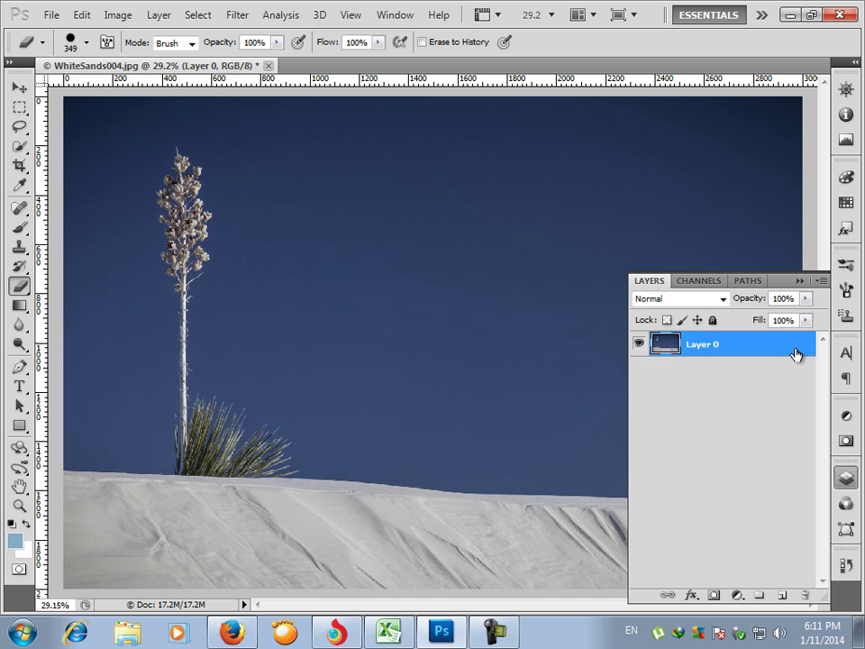
pyautogui.click(799, 281)
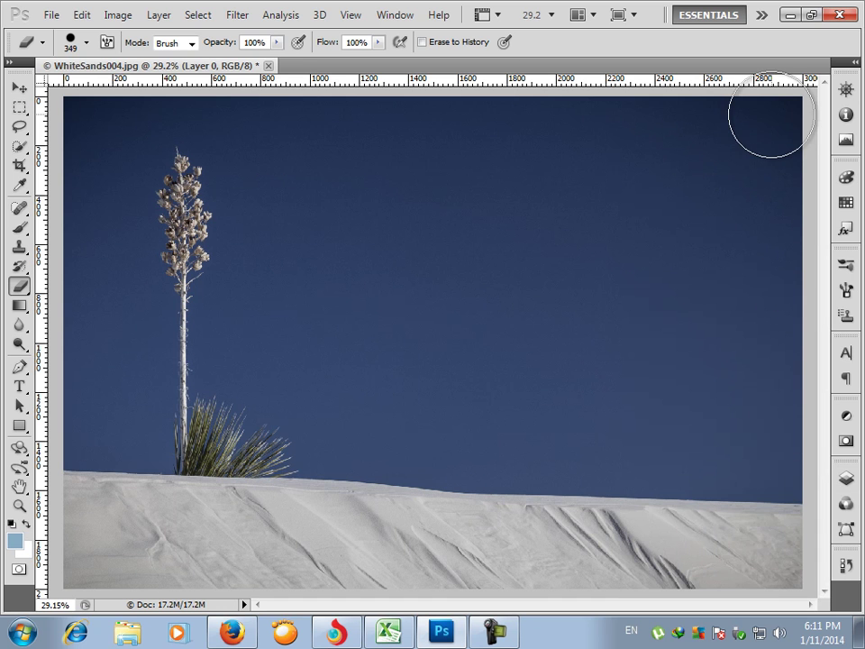
# Erase the large areas of blue sky on both sides of the plant and above the dune with the 349 px eraser.
pyautogui.moveTo(773, 110)
pyautogui.mouseDown()
pyautogui.moveTo(780, 324)
pyautogui.moveTo(795, 432)
pyautogui.moveTo(731, 435)
pyautogui.moveTo(710, 373)
pyautogui.moveTo(699, 219)
pyautogui.moveTo(711, 101)
pyautogui.moveTo(644, 236)
pyautogui.moveTo(648, 428)
pyautogui.moveTo(611, 332)
pyautogui.moveTo(635, 124)
pyautogui.moveTo(570, 158)
pyautogui.moveTo(503, 299)
pyautogui.moveTo(544, 97)
pyautogui.moveTo(253, 119)
pyautogui.moveTo(263, 168)
pyautogui.moveTo(346, 219)
pyautogui.moveTo(427, 156)
pyautogui.moveTo(278, 155)
pyautogui.moveTo(478, 157)
pyautogui.moveTo(330, 269)
pyautogui.moveTo(425, 248)
pyautogui.moveTo(556, 241)
pyautogui.moveTo(545, 303)
pyautogui.moveTo(501, 322)
pyautogui.moveTo(265, 305)
pyautogui.moveTo(268, 219)
pyautogui.moveTo(290, 235)
pyautogui.moveTo(319, 340)
pyautogui.moveTo(296, 360)
pyautogui.moveTo(271, 358)
pyautogui.moveTo(465, 385)
pyautogui.moveTo(639, 383)
pyautogui.moveTo(409, 397)
pyautogui.moveTo(351, 411)
pyautogui.moveTo(484, 432)
pyautogui.moveTo(815, 441)
pyautogui.mouseUp()
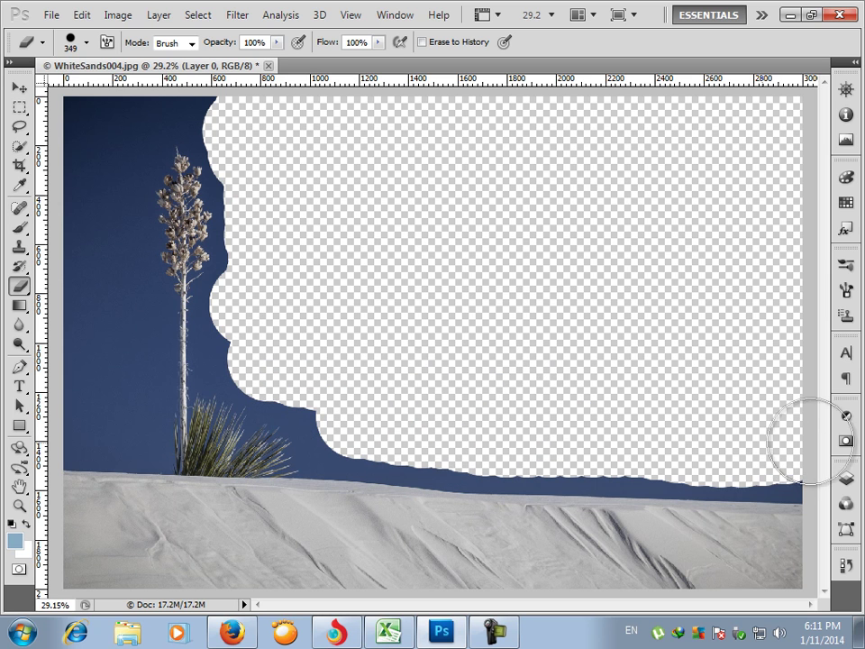
pyautogui.moveTo(205, 101)
pyautogui.mouseDown()
pyautogui.moveTo(180, 92)
pyautogui.moveTo(86, 137)
pyautogui.moveTo(58, 309)
pyautogui.moveTo(73, 371)
pyautogui.moveTo(92, 403)
pyautogui.moveTo(81, 424)
pyautogui.moveTo(111, 423)
pyautogui.moveTo(120, 409)
pyautogui.moveTo(105, 200)
pyautogui.moveTo(107, 159)
pyautogui.moveTo(139, 109)
pyautogui.mouseUp()
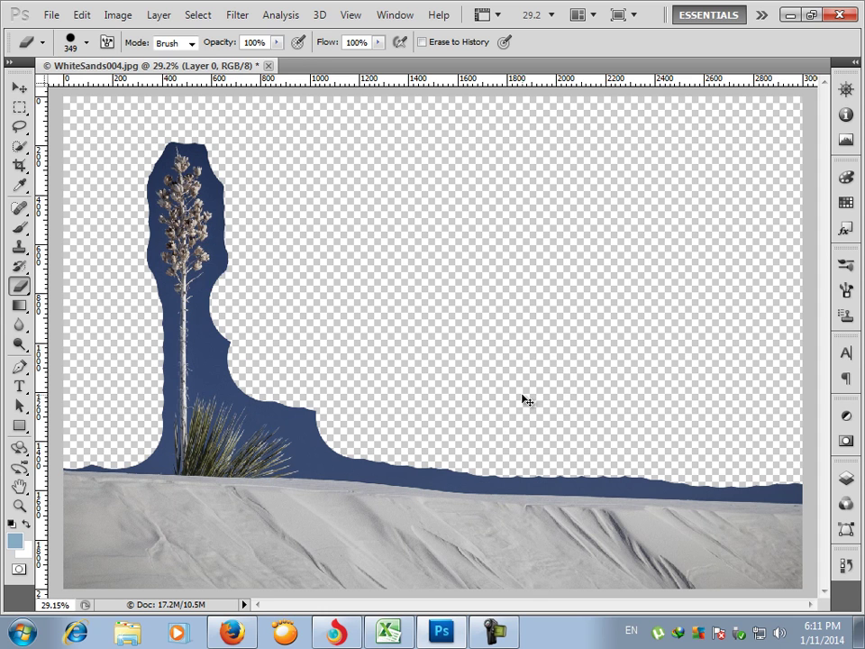
# Reduce the eraser size to 6 px for detailed work on the plant's seed pods.
pyautogui.moveTo(222, 278); pyautogui.dragTo(223, 278)
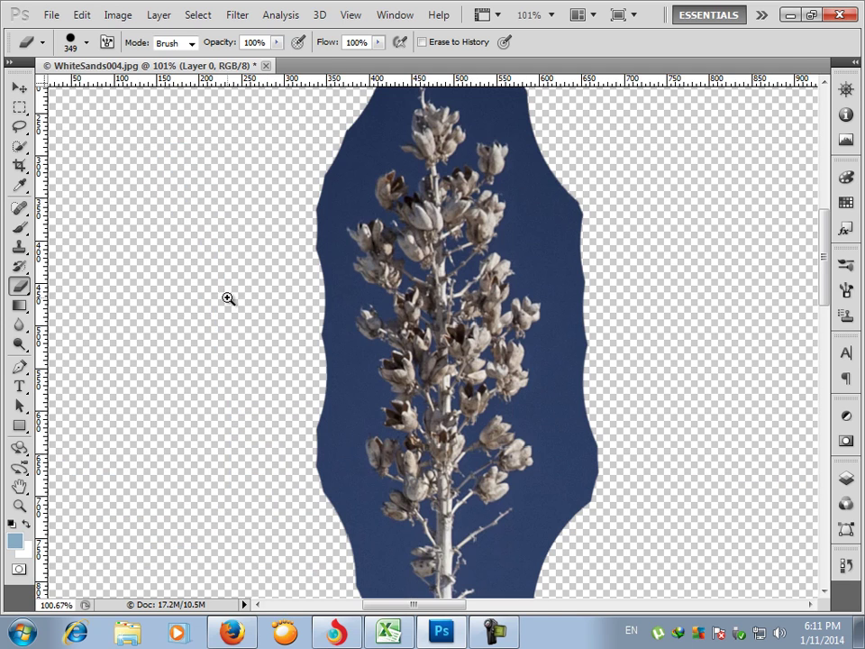
pyautogui.hscroll(5, 361, 215)
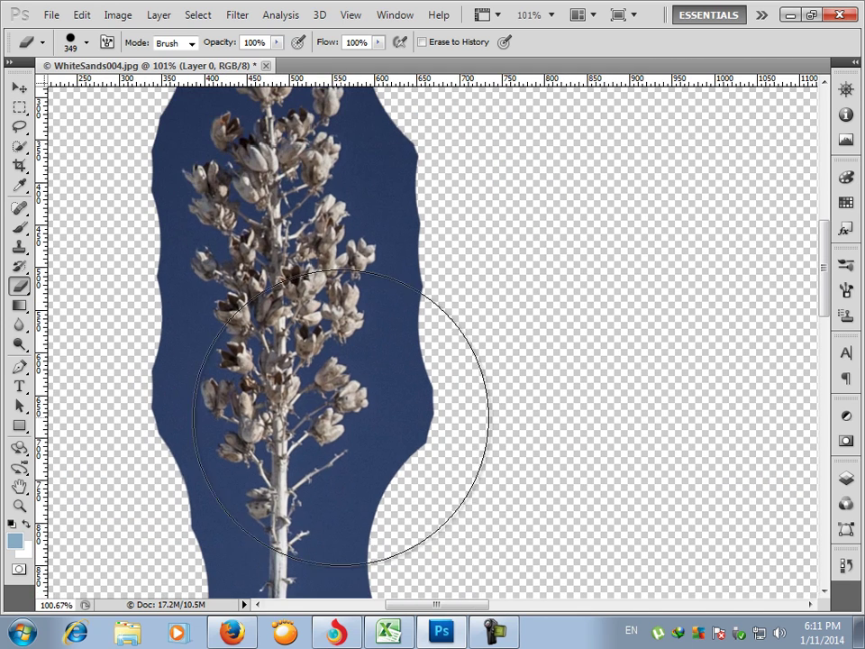
pyautogui.moveTo(200, 198); pyautogui.dragTo(201, 199)
pyautogui.moveTo(357, 334); pyautogui.dragTo(230, 357)
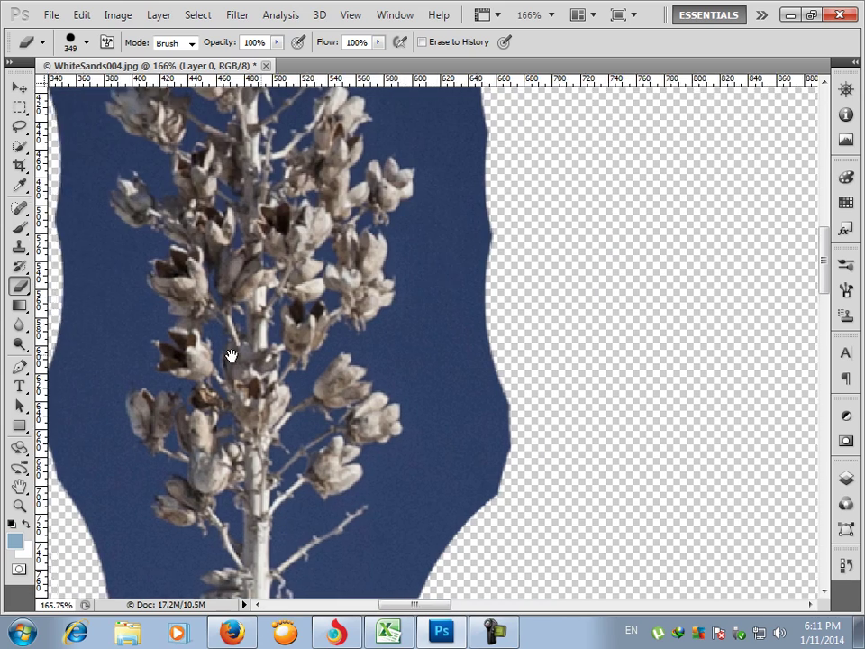
pyautogui.moveTo(304, 422); pyautogui.dragTo(303, 429)
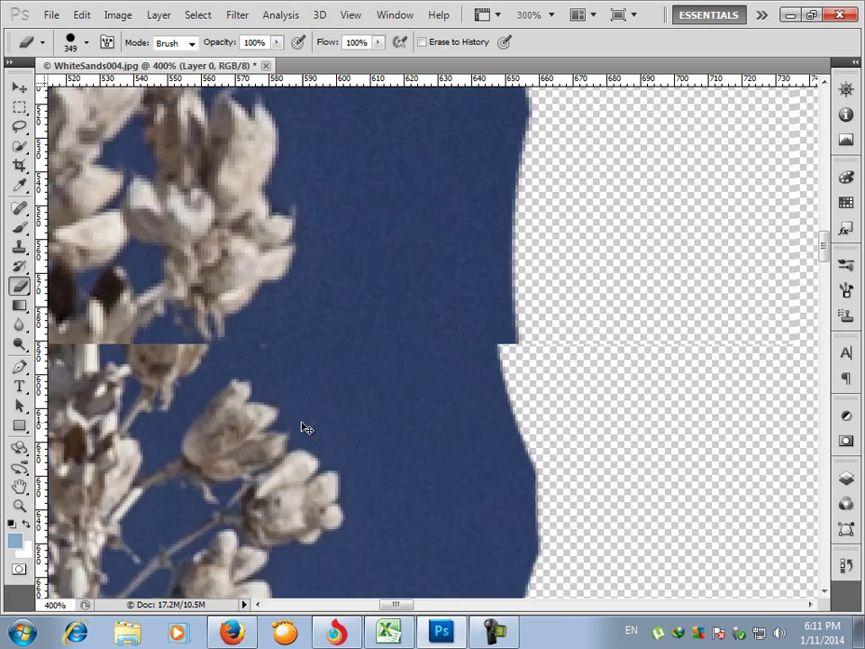
pyautogui.moveTo(151, 371); pyautogui.dragTo(345, 392)
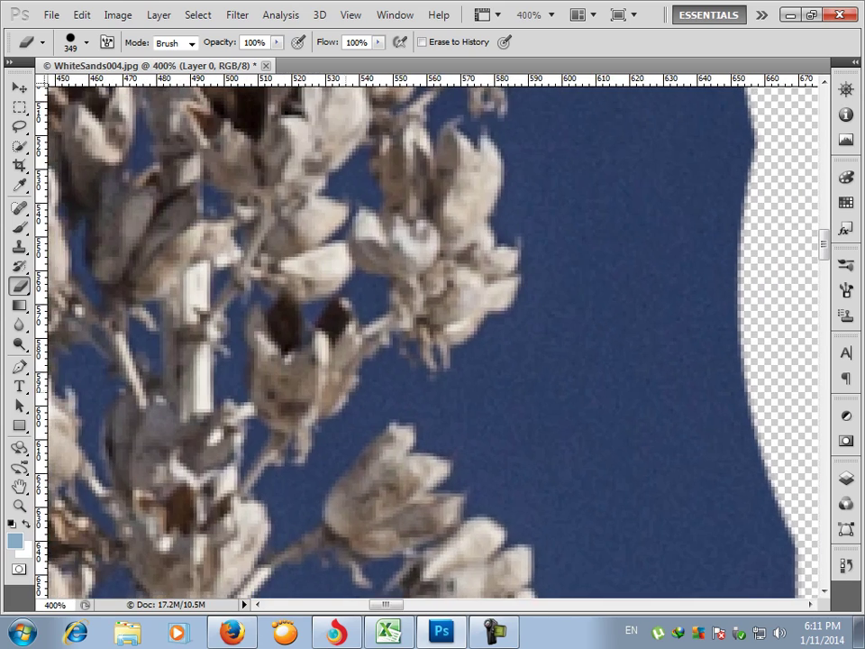
pyautogui.press('[')
pyautogui.press('[')
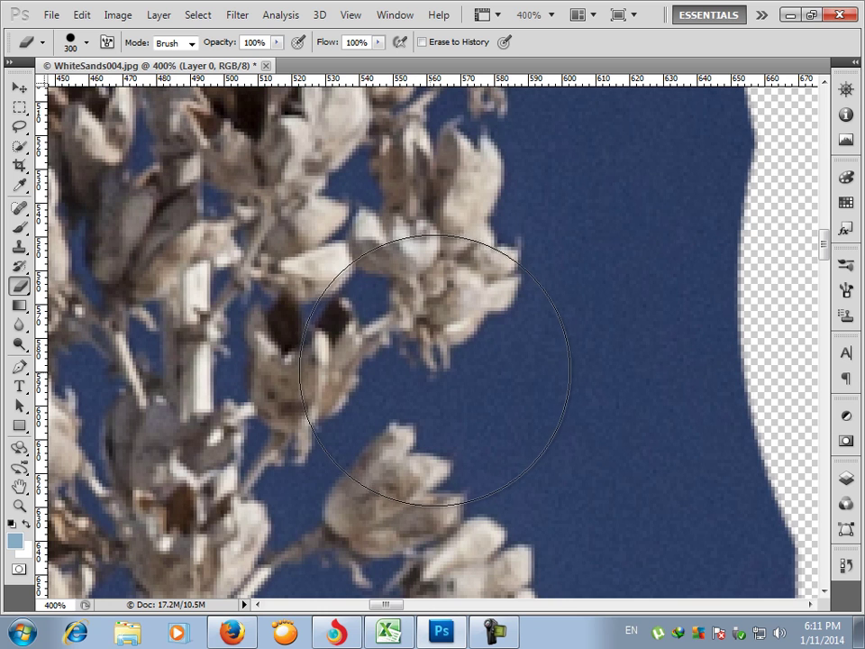
pyautogui.rightClick(581, 321)
pyautogui.moveTo(690, 355); pyautogui.dragTo(605, 360)
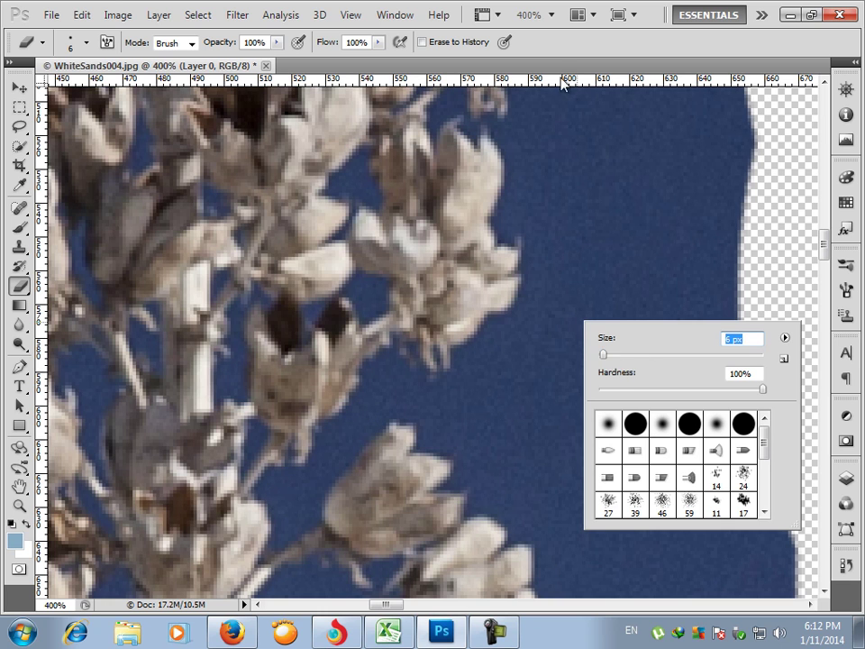
pyautogui.press('Return')
# Switch to full-screen mode with the menu bar and erase the blue sky between the seed pods with the 6 px eraser.
pyautogui.scroll(5, 393, 406)
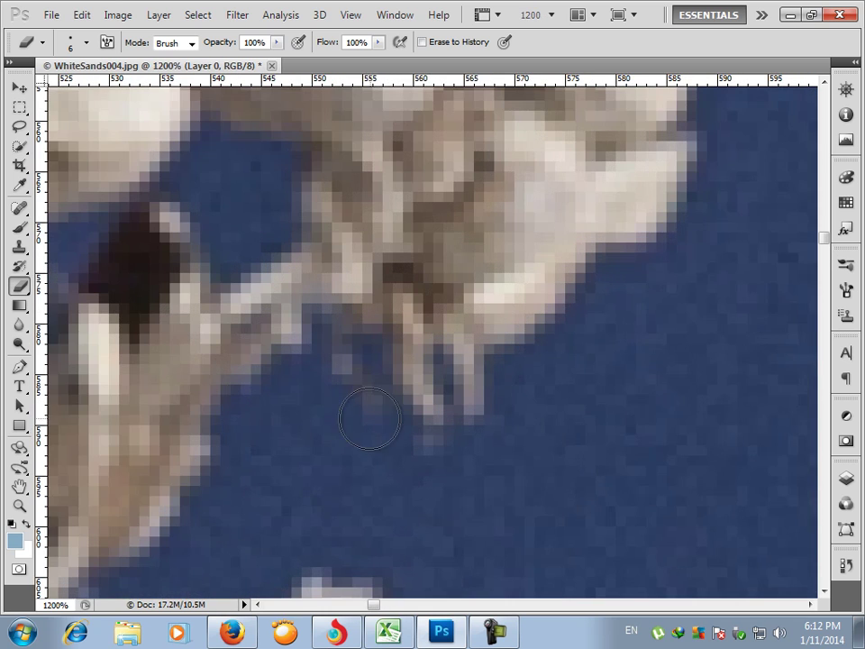
pyautogui.moveTo(369, 418); pyautogui.dragTo(390, 348)
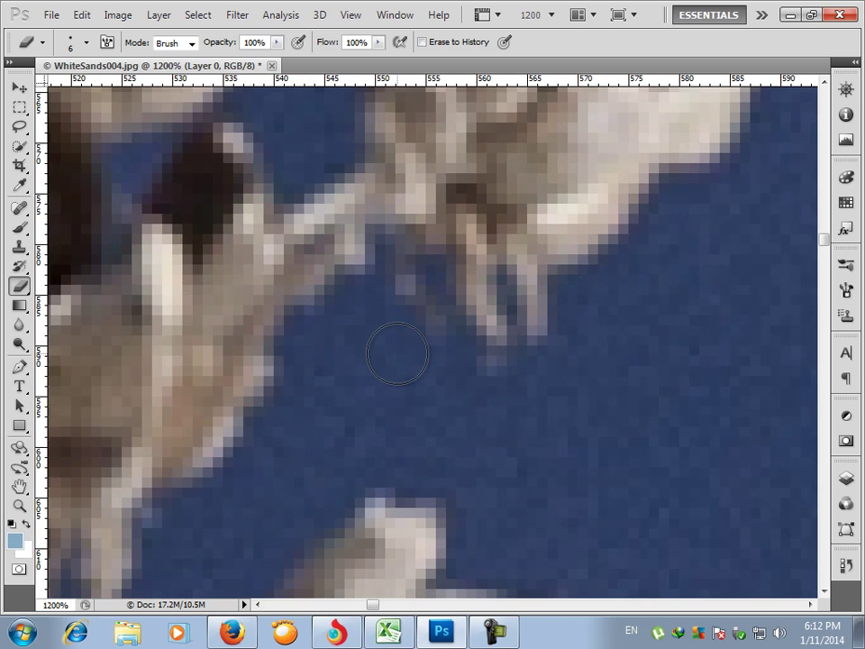
pyautogui.press('f')
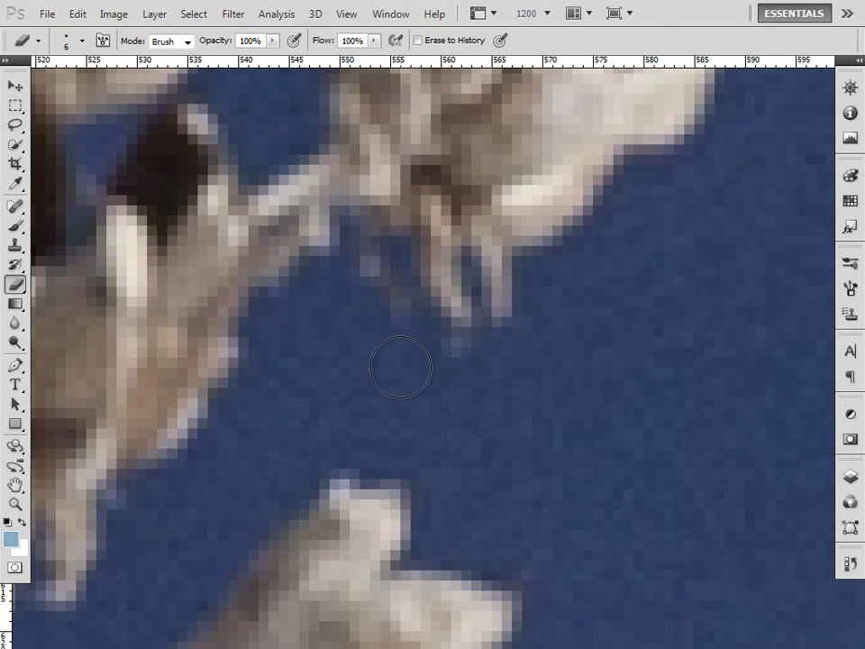
pyautogui.moveTo(441, 419)
pyautogui.mouseDown()
pyautogui.moveTo(408, 395)
pyautogui.moveTo(411, 353)
pyautogui.moveTo(367, 331)
pyautogui.moveTo(376, 275)
pyautogui.moveTo(359, 272)
pyautogui.moveTo(318, 296)
pyautogui.moveTo(329, 291)
pyautogui.moveTo(297, 325)
pyautogui.moveTo(273, 322)
pyautogui.moveTo(323, 347)
pyautogui.moveTo(312, 420)
pyautogui.moveTo(300, 387)
pyautogui.moveTo(271, 367)
pyautogui.moveTo(263, 401)
pyautogui.moveTo(229, 442)
pyautogui.moveTo(234, 455)
pyautogui.moveTo(174, 509)
pyautogui.moveTo(160, 510)
pyautogui.moveTo(272, 429)
pyautogui.moveTo(259, 479)
pyautogui.moveTo(192, 551)
pyautogui.moveTo(308, 439)
pyautogui.moveTo(498, 426)
pyautogui.moveTo(464, 361)
pyautogui.moveTo(515, 361)
pyautogui.moveTo(556, 316)
pyautogui.moveTo(556, 283)
pyautogui.moveTo(553, 297)
pyautogui.moveTo(550, 287)
pyautogui.moveTo(648, 193)
pyautogui.moveTo(591, 289)
pyautogui.moveTo(538, 348)
pyautogui.moveTo(517, 357)
pyautogui.moveTo(458, 358)
pyautogui.moveTo(411, 338)
pyautogui.moveTo(381, 290)
pyautogui.moveTo(392, 313)
pyautogui.moveTo(519, 405)
pyautogui.moveTo(520, 505)
pyautogui.moveTo(596, 420)
pyautogui.moveTo(692, 184)
pyautogui.moveTo(653, 190)
pyautogui.moveTo(581, 268)
pyautogui.moveTo(570, 265)
pyautogui.moveTo(569, 293)
pyautogui.moveTo(658, 294)
pyautogui.moveTo(725, 246)
pyautogui.moveTo(669, 364)
pyautogui.moveTo(504, 333)
pyautogui.mouseUp()
pyautogui.moveTo(463, 430)
pyautogui.mouseDown()
pyautogui.moveTo(485, 378)
pyautogui.moveTo(503, 223)
pyautogui.mouseUp()
pyautogui.moveTo(470, 308)
pyautogui.mouseDown()
pyautogui.moveTo(483, 313)
pyautogui.moveTo(483, 299)
pyautogui.mouseUp()
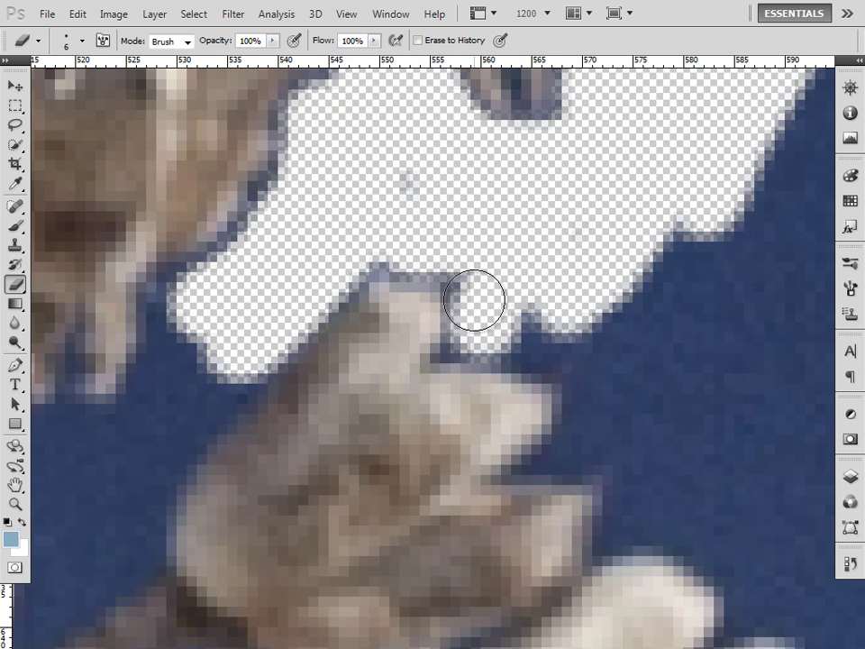
# Reduce the eraser size to 3 px and erase the remaining sky fringe along the edges of the seed pods.
pyautogui.rightClick(483, 299)
pyautogui.moveTo(501, 339); pyautogui.dragTo(498, 341)
pyautogui.moveTo(454, 225)
pyautogui.mouseDown()
pyautogui.moveTo(462, 303)
pyautogui.moveTo(454, 269)
pyautogui.moveTo(421, 260)
pyautogui.moveTo(361, 273)
pyautogui.moveTo(328, 303)
pyautogui.moveTo(377, 276)
pyautogui.moveTo(422, 281)
pyautogui.moveTo(458, 345)
pyautogui.mouseUp()
pyautogui.scroll(5, 458, 345)
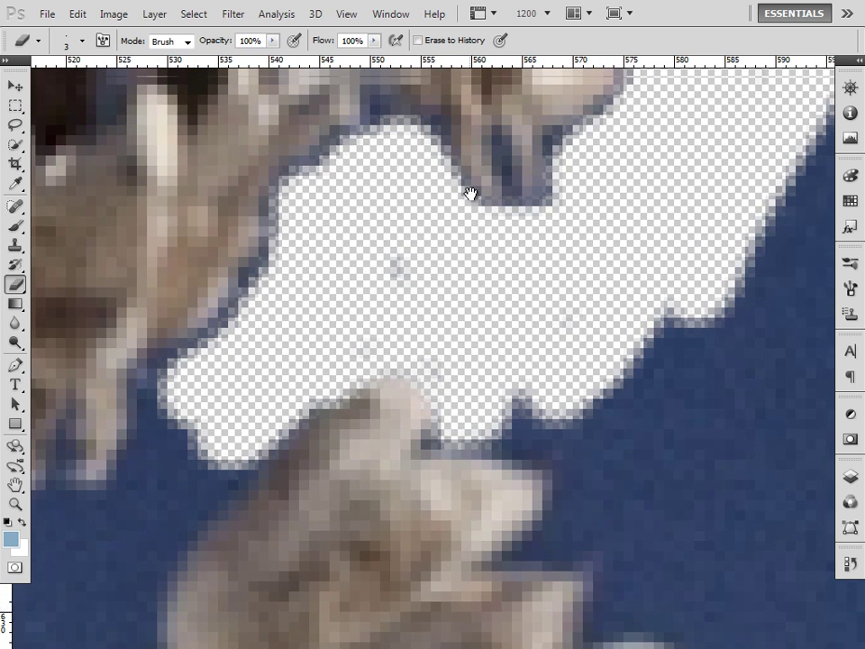
pyautogui.moveTo(306, 257)
pyautogui.mouseDown()
pyautogui.moveTo(353, 218)
pyautogui.moveTo(396, 214)
pyautogui.moveTo(424, 243)
pyautogui.mouseUp()
pyautogui.moveTo(445, 288)
pyautogui.mouseDown()
pyautogui.moveTo(508, 295)
pyautogui.moveTo(540, 265)
pyautogui.mouseUp()
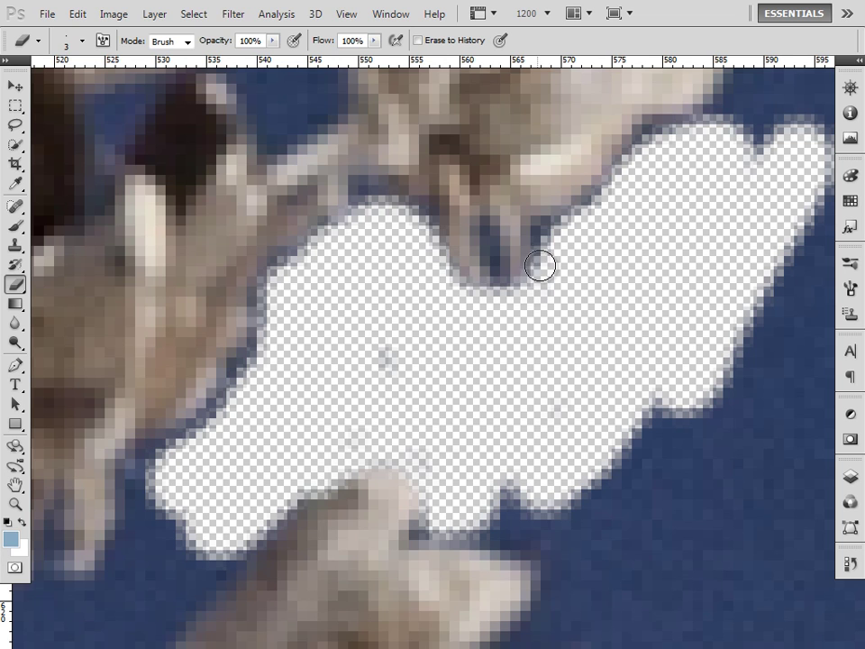
pyautogui.moveTo(491, 292)
pyautogui.mouseDown()
pyautogui.moveTo(465, 286)
pyautogui.moveTo(423, 214)
pyautogui.moveTo(399, 207)
pyautogui.moveTo(358, 201)
pyautogui.moveTo(297, 254)
pyautogui.mouseUp()
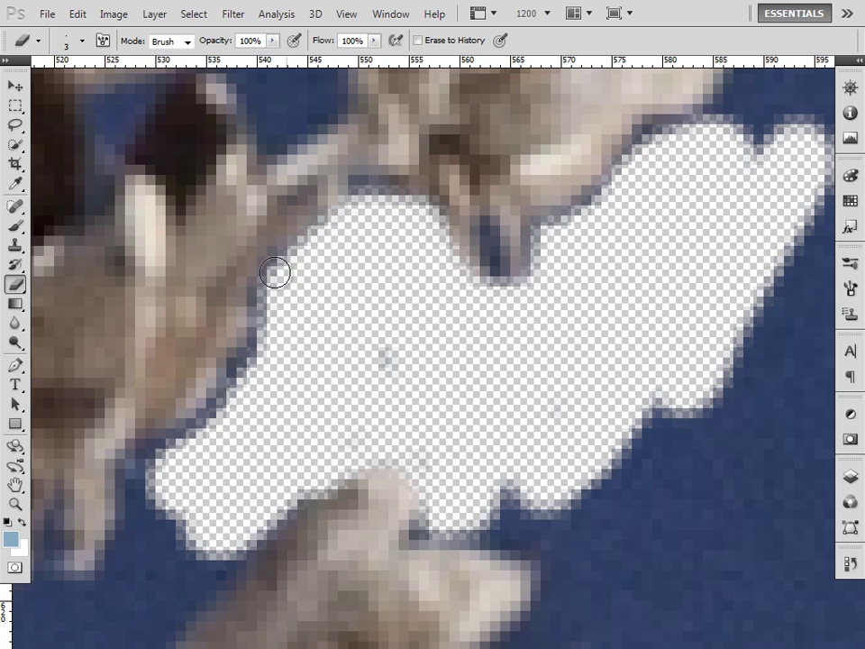
pyautogui.moveTo(264, 306); pyautogui.dragTo(260, 338)
pyautogui.moveTo(241, 385)
pyautogui.mouseDown()
pyautogui.moveTo(214, 419)
pyautogui.moveTo(150, 449)
pyautogui.moveTo(234, 379)
pyautogui.moveTo(263, 300)
pyautogui.moveTo(252, 360)
pyautogui.moveTo(282, 260)
pyautogui.moveTo(319, 228)
pyautogui.moveTo(367, 208)
pyautogui.moveTo(422, 229)
pyautogui.moveTo(469, 267)
pyautogui.moveTo(518, 286)
pyautogui.moveTo(537, 275)
pyautogui.moveTo(492, 288)
pyautogui.moveTo(500, 288)
pyautogui.moveTo(478, 239)
pyautogui.moveTo(466, 247)
pyautogui.moveTo(410, 206)
pyautogui.moveTo(357, 195)
pyautogui.moveTo(341, 228)
pyautogui.moveTo(332, 313)
pyautogui.moveTo(349, 292)
pyautogui.moveTo(296, 373)
pyautogui.moveTo(378, 260)
pyautogui.moveTo(291, 290)
pyautogui.moveTo(295, 259)
pyautogui.moveTo(276, 283)
pyautogui.moveTo(287, 278)
pyautogui.moveTo(262, 366)
pyautogui.moveTo(244, 386)
pyautogui.moveTo(282, 359)
pyautogui.moveTo(305, 312)
pyautogui.moveTo(362, 356)
pyautogui.moveTo(370, 335)
pyautogui.moveTo(389, 327)
pyautogui.moveTo(367, 358)
pyautogui.moveTo(466, 283)
pyautogui.moveTo(371, 361)
pyautogui.moveTo(322, 363)
pyautogui.moveTo(334, 327)
pyautogui.moveTo(285, 415)
pyautogui.moveTo(304, 335)
pyautogui.moveTo(320, 310)
pyautogui.moveTo(304, 312)
pyautogui.moveTo(300, 338)
pyautogui.moveTo(266, 357)
pyautogui.moveTo(272, 318)
pyautogui.moveTo(270, 414)
pyautogui.moveTo(287, 381)
pyautogui.moveTo(238, 399)
pyautogui.moveTo(205, 390)
pyautogui.moveTo(199, 313)
pyautogui.moveTo(183, 414)
pyautogui.moveTo(222, 384)
pyautogui.moveTo(211, 368)
pyautogui.moveTo(222, 352)
pyautogui.moveTo(214, 346)
pyautogui.moveTo(90, 460)
pyautogui.moveTo(143, 392)
pyautogui.moveTo(154, 463)
pyautogui.moveTo(149, 522)
pyautogui.moveTo(145, 498)
pyautogui.moveTo(168, 512)
pyautogui.moveTo(180, 486)
pyautogui.moveTo(177, 445)
pyautogui.moveTo(162, 463)
pyautogui.moveTo(213, 456)
pyautogui.moveTo(212, 496)
pyautogui.moveTo(305, 268)
pyautogui.mouseUp()
# Erase the small blue gaps between the pods and the main stem with the 3 px eraser.
pyautogui.moveTo(390, 191)
pyautogui.mouseDown()
pyautogui.moveTo(307, 254)
pyautogui.moveTo(307, 204)
pyautogui.moveTo(261, 207)
pyautogui.moveTo(301, 295)
pyautogui.moveTo(330, 279)
pyautogui.moveTo(453, 141)
pyautogui.moveTo(363, 241)
pyautogui.moveTo(352, 269)
pyautogui.moveTo(353, 312)
pyautogui.moveTo(375, 243)
pyautogui.moveTo(455, 151)
pyautogui.moveTo(322, 310)
pyautogui.moveTo(347, 325)
pyautogui.moveTo(341, 335)
pyautogui.moveTo(244, 395)
pyautogui.moveTo(220, 427)
pyautogui.moveTo(231, 402)
pyautogui.moveTo(223, 393)
pyautogui.moveTo(231, 397)
pyautogui.moveTo(212, 430)
pyautogui.moveTo(177, 455)
pyautogui.moveTo(198, 434)
pyautogui.moveTo(222, 328)
pyautogui.mouseUp()
pyautogui.moveTo(181, 268)
pyautogui.mouseDown()
pyautogui.moveTo(213, 319)
pyautogui.moveTo(231, 390)
pyautogui.moveTo(227, 335)
pyautogui.moveTo(196, 419)
pyautogui.mouseUp()
pyautogui.moveTo(234, 336)
pyautogui.mouseDown()
pyautogui.moveTo(259, 359)
pyautogui.moveTo(262, 333)
pyautogui.mouseUp()
pyautogui.moveTo(315, 243)
pyautogui.mouseDown()
pyautogui.moveTo(323, 415)
pyautogui.moveTo(510, 311)
pyautogui.moveTo(384, 290)
pyautogui.mouseUp()
pyautogui.moveTo(330, 236)
pyautogui.mouseDown()
pyautogui.moveTo(332, 310)
pyautogui.moveTo(283, 389)
pyautogui.moveTo(307, 327)
pyautogui.moveTo(312, 230)
pyautogui.moveTo(290, 295)
pyautogui.moveTo(292, 372)
pyautogui.moveTo(282, 356)
pyautogui.moveTo(303, 219)
pyautogui.moveTo(347, 239)
pyautogui.moveTo(313, 367)
pyautogui.moveTo(357, 470)
pyautogui.mouseUp()
pyautogui.moveTo(364, 312)
pyautogui.mouseDown()
pyautogui.moveTo(333, 306)
pyautogui.moveTo(283, 329)
pyautogui.moveTo(282, 207)
pyautogui.moveTo(318, 245)
pyautogui.moveTo(335, 293)
pyautogui.moveTo(300, 249)
pyautogui.moveTo(349, 299)
pyautogui.moveTo(349, 179)
pyautogui.moveTo(324, 236)
pyautogui.moveTo(308, 213)
pyautogui.moveTo(341, 215)
pyautogui.moveTo(334, 220)
pyautogui.moveTo(334, 178)
pyautogui.moveTo(305, 218)
pyautogui.moveTo(290, 216)
pyautogui.moveTo(324, 187)
pyautogui.moveTo(318, 152)
pyautogui.moveTo(350, 170)
pyautogui.moveTo(326, 200)
pyautogui.moveTo(304, 299)
pyautogui.moveTo(307, 217)
pyautogui.moveTo(293, 180)
pyautogui.moveTo(316, 152)
pyautogui.moveTo(331, 212)
pyautogui.moveTo(328, 303)
pyautogui.moveTo(319, 252)
pyautogui.moveTo(303, 230)
pyautogui.moveTo(308, 272)
pyautogui.moveTo(272, 396)
pyautogui.moveTo(285, 272)
pyautogui.moveTo(232, 321)
pyautogui.moveTo(249, 345)
pyautogui.moveTo(218, 469)
pyautogui.moveTo(218, 459)
pyautogui.moveTo(269, 422)
pyautogui.moveTo(278, 318)
pyautogui.moveTo(308, 264)
pyautogui.moveTo(344, 303)
pyautogui.moveTo(343, 287)
pyautogui.moveTo(306, 245)
pyautogui.moveTo(342, 289)
pyautogui.mouseUp()
pyautogui.moveTo(467, 315); pyautogui.dragTo(396, 289)
pyautogui.moveTo(413, 351)
pyautogui.mouseDown()
pyautogui.moveTo(391, 384)
pyautogui.moveTo(405, 297)
pyautogui.moveTo(400, 306)
pyautogui.moveTo(395, 298)
pyautogui.moveTo(423, 308)
pyautogui.moveTo(433, 287)
pyautogui.moveTo(539, 238)
pyautogui.moveTo(478, 273)
pyautogui.moveTo(400, 294)
pyautogui.mouseUp()
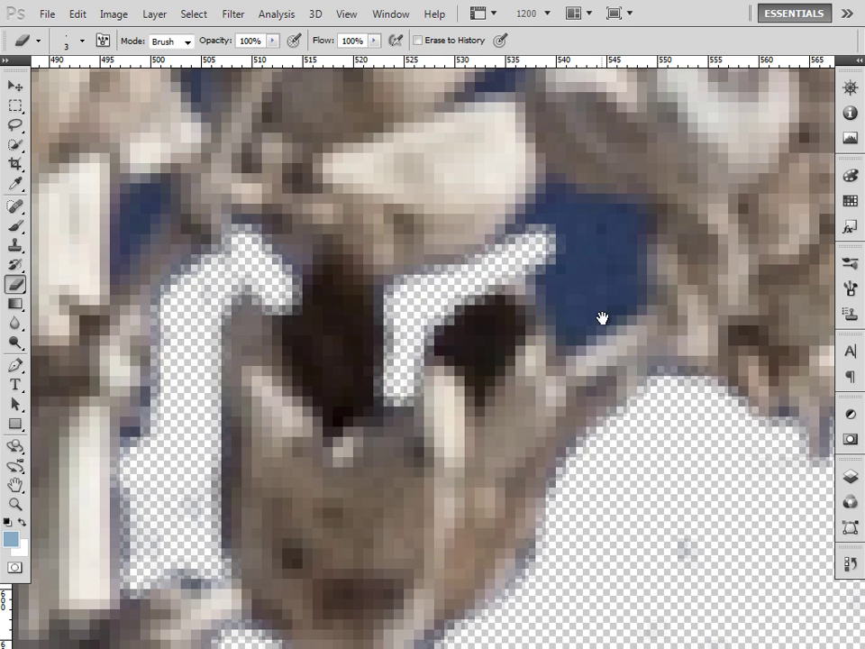
# Erase the leftover blue sky patch beneath the seed pod beside the stem with a 5 px eraser.
pyautogui.moveTo(602, 317); pyautogui.dragTo(476, 345)
pyautogui.moveTo(373, 282)
pyautogui.mouseDown()
pyautogui.moveTo(384, 256)
pyautogui.moveTo(417, 229)
pyautogui.moveTo(418, 215)
pyautogui.moveTo(422, 231)
pyautogui.moveTo(496, 241)
pyautogui.moveTo(490, 324)
pyautogui.moveTo(480, 338)
pyautogui.moveTo(440, 369)
pyautogui.moveTo(402, 318)
pyautogui.moveTo(399, 325)
pyautogui.moveTo(422, 309)
pyautogui.moveTo(452, 306)
pyautogui.moveTo(437, 326)
pyautogui.moveTo(462, 311)
pyautogui.moveTo(463, 323)
pyautogui.moveTo(445, 257)
pyautogui.moveTo(512, 423)
pyautogui.moveTo(498, 407)
pyautogui.moveTo(498, 420)
pyautogui.moveTo(476, 367)
pyautogui.moveTo(468, 388)
pyautogui.moveTo(306, 132)
pyautogui.moveTo(406, 371)
pyautogui.moveTo(505, 328)
pyautogui.moveTo(274, 411)
pyautogui.moveTo(377, 448)
pyautogui.moveTo(348, 421)
pyautogui.mouseUp()
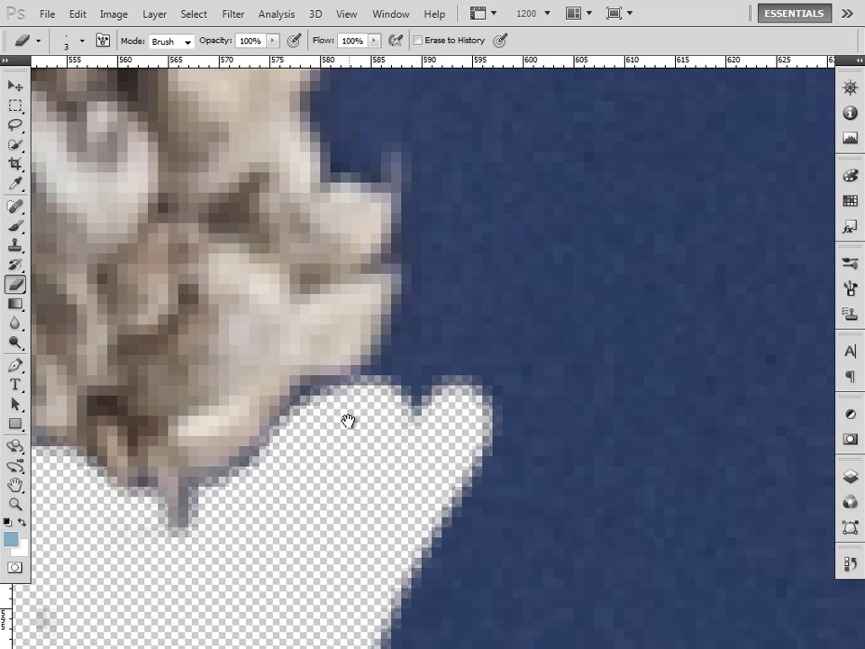
pyautogui.click(15, 445)
pyautogui.press('e')
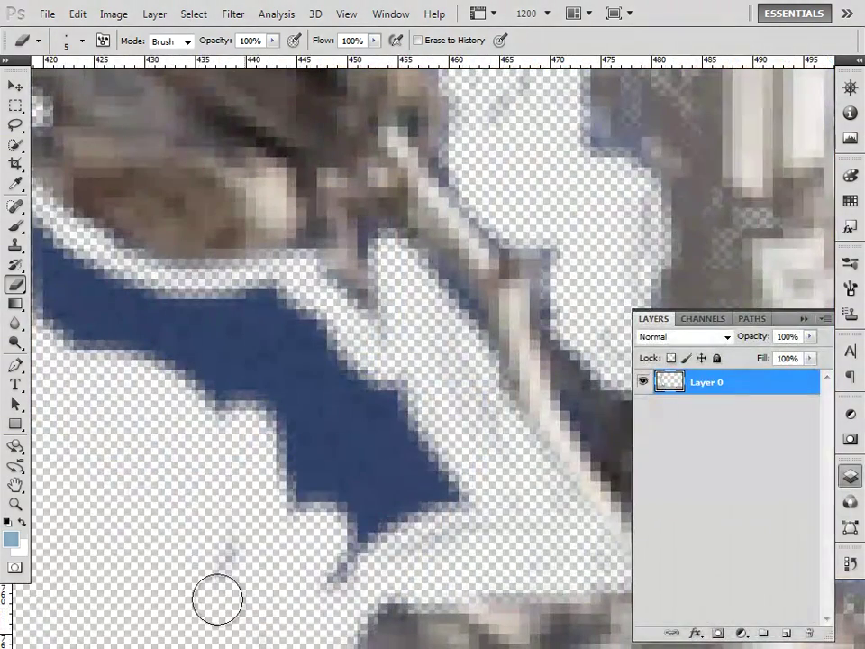
pyautogui.moveTo(217, 599)
pyautogui.mouseDown()
pyautogui.moveTo(405, 500)
pyautogui.moveTo(455, 454)
pyautogui.moveTo(422, 451)
pyautogui.moveTo(394, 433)
pyautogui.moveTo(378, 437)
pyautogui.moveTo(380, 410)
pyautogui.moveTo(310, 376)
pyautogui.moveTo(284, 452)
pyautogui.moveTo(290, 359)
pyautogui.moveTo(256, 393)
pyautogui.moveTo(258, 313)
pyautogui.moveTo(247, 323)
pyautogui.moveTo(261, 356)
pyautogui.moveTo(188, 432)
pyautogui.moveTo(195, 353)
pyautogui.moveTo(192, 377)
pyautogui.moveTo(307, 440)
pyautogui.moveTo(334, 377)
pyautogui.moveTo(193, 351)
pyautogui.moveTo(149, 264)
pyautogui.moveTo(187, 344)
pyautogui.moveTo(139, 329)
pyautogui.moveTo(216, 410)
pyautogui.moveTo(282, 414)
pyautogui.moveTo(249, 428)
pyautogui.moveTo(375, 456)
pyautogui.moveTo(153, 451)
pyautogui.mouseUp()
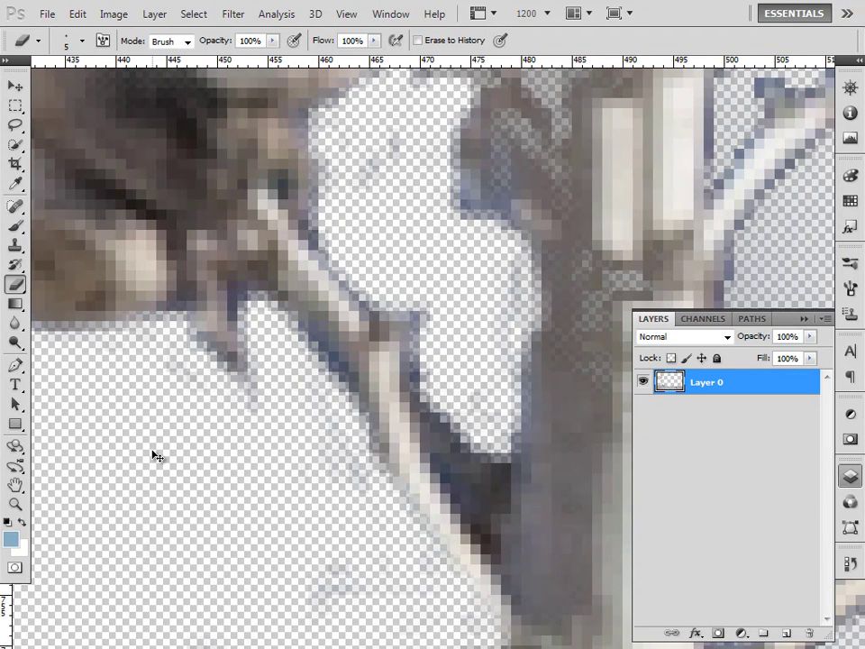
# Convert the locked Background layer into an editable layer and check the cut-out seed pods up close.
pyautogui.hotkey('ctrl', '0')
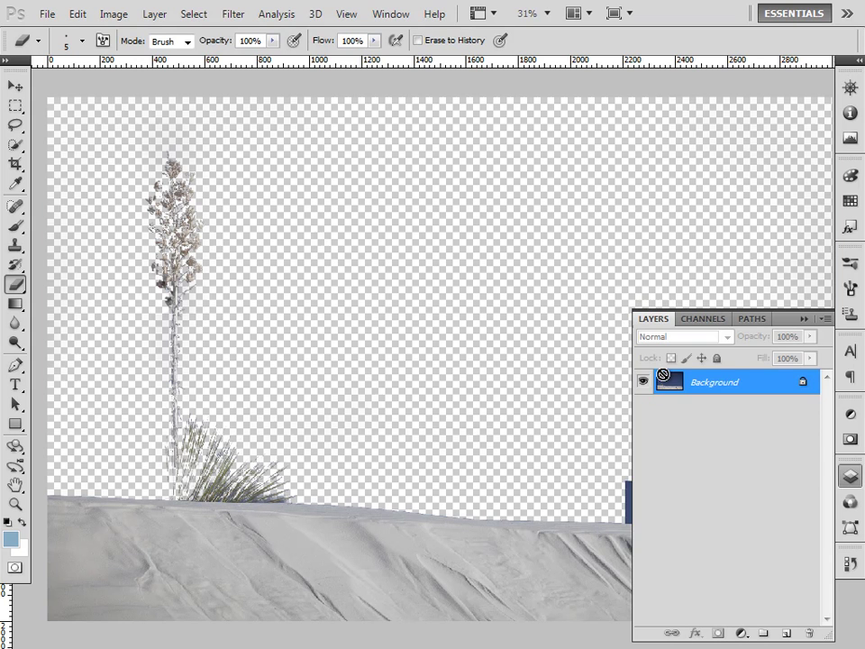
pyautogui.doubleClick(662, 375)
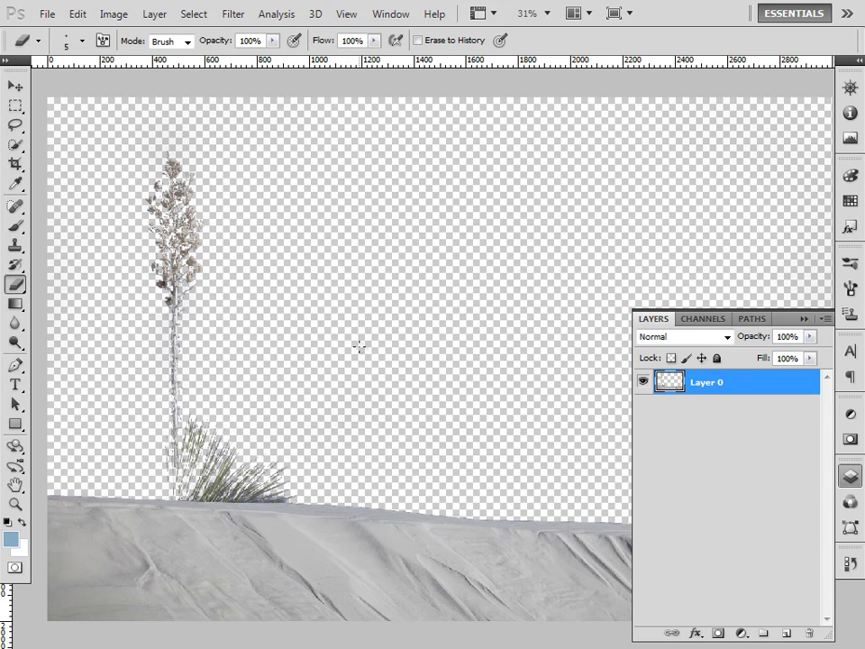
pyautogui.click(114, 148)
pyautogui.moveTo(405, 311); pyautogui.dragTo(237, 306)
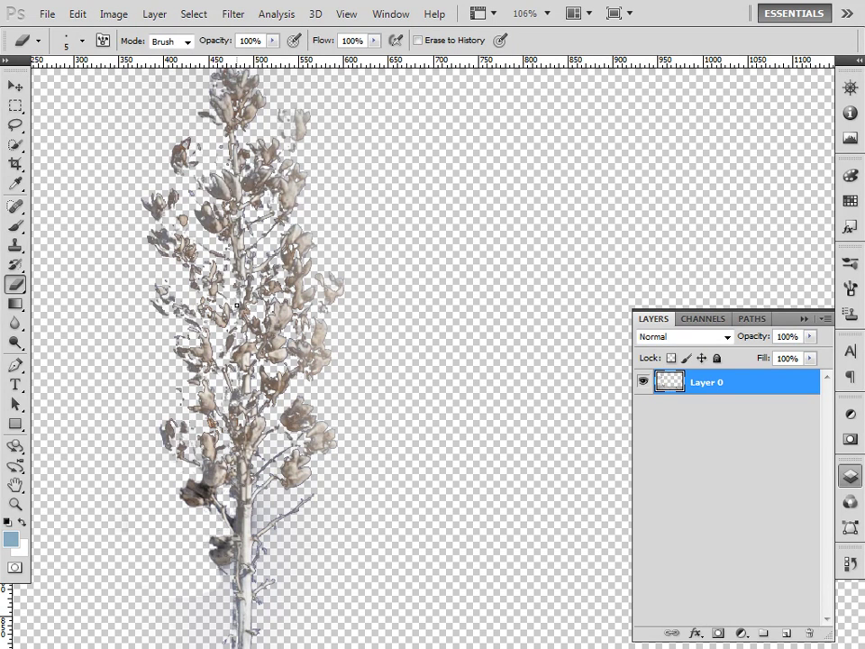
pyautogui.hotkey('ctrl', '0')
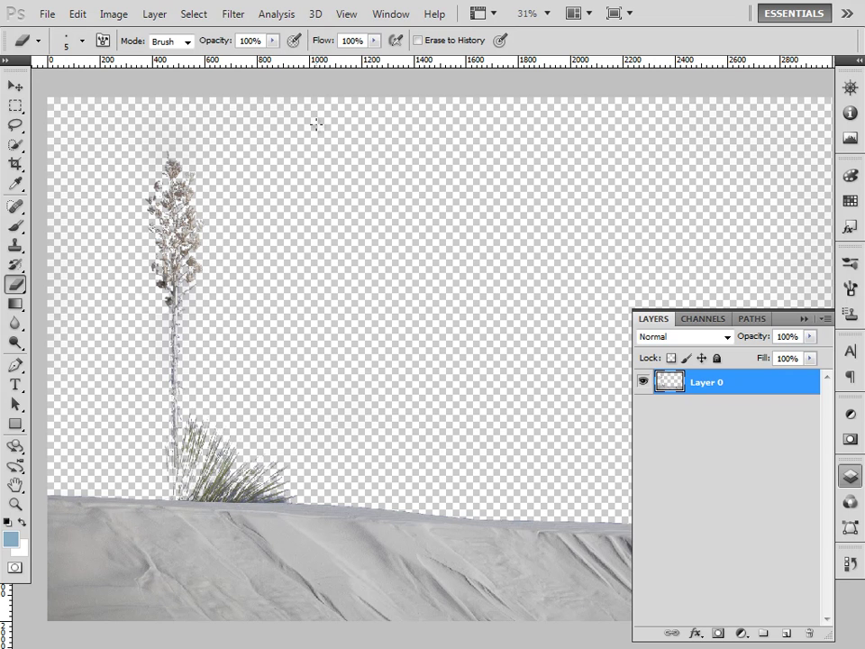
# Open the Clouds image from the Exercise Files folder and return to the standard screen mode.
pyautogui.hotkey('ctrl', 'o')
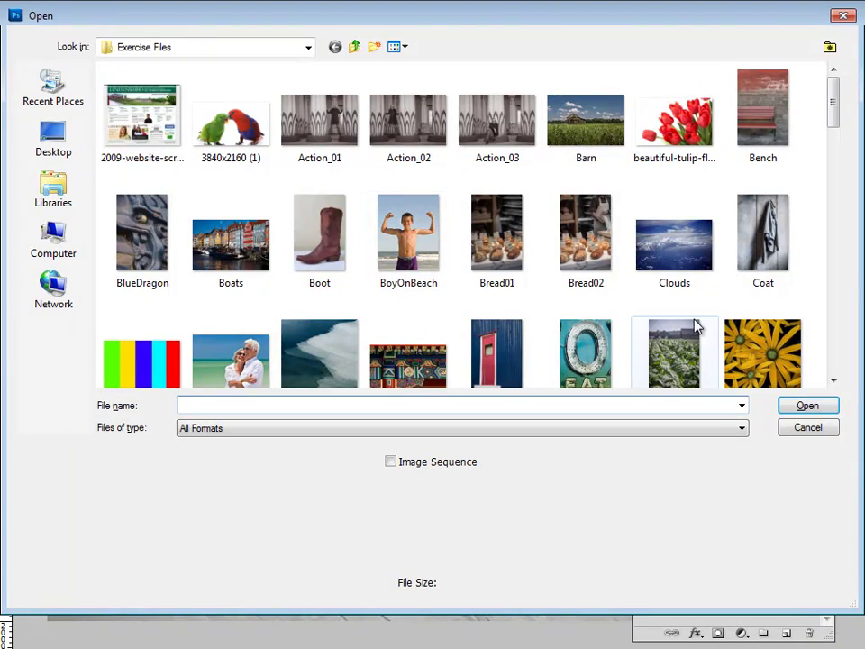
pyautogui.click(683, 261)
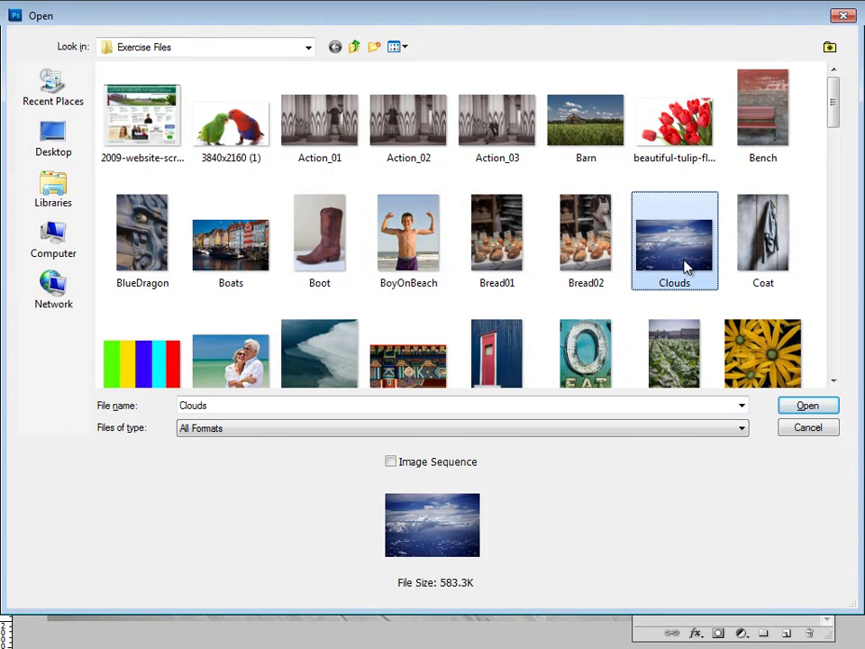
pyautogui.doubleClick(683, 264)
pyautogui.click(497, 337)
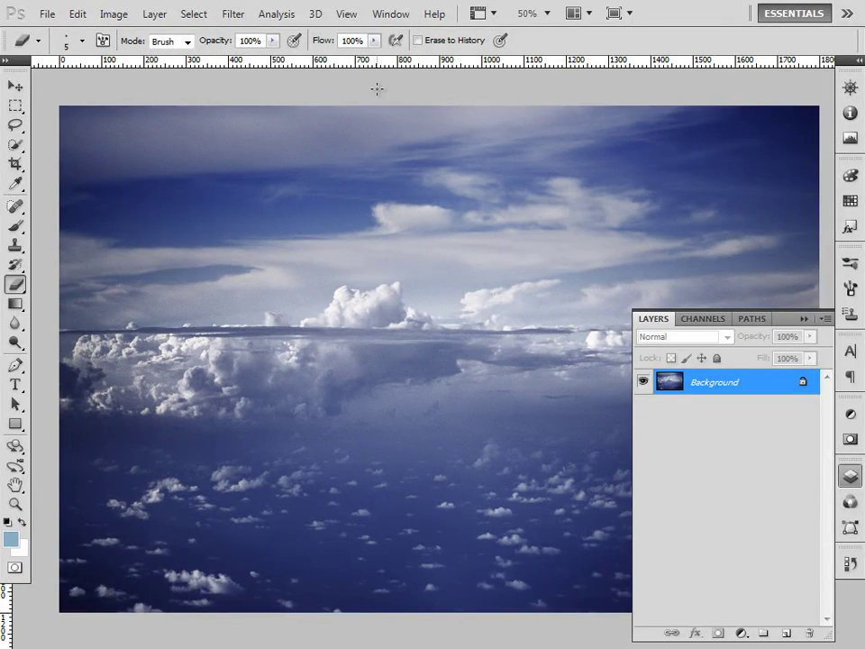
pyautogui.press('f')
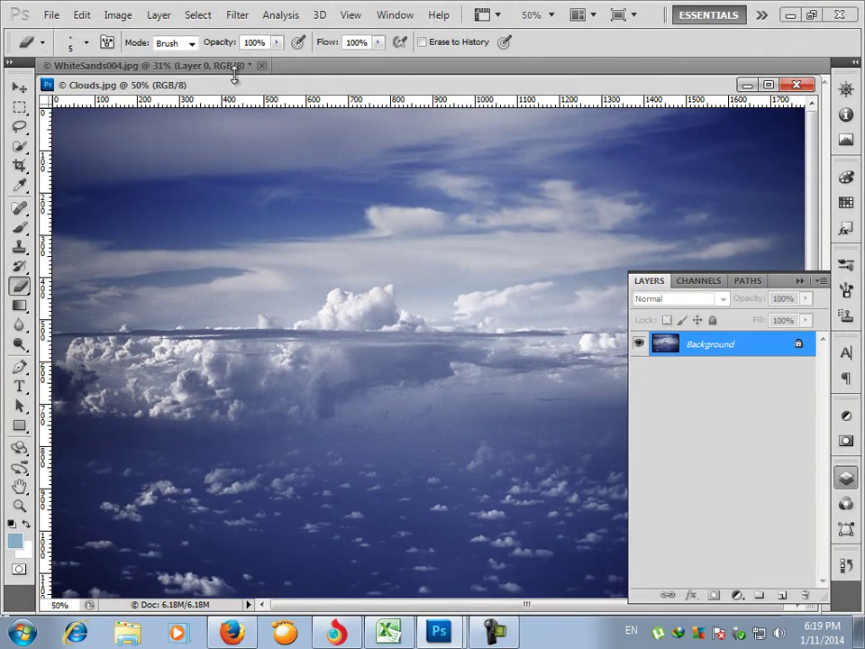
# Copy the clouds picture into the WhiteSands004.jpg document with the Move tool and close the Clouds.jpg image.
pyautogui.moveTo(277, 86); pyautogui.dragTo(554, 112)
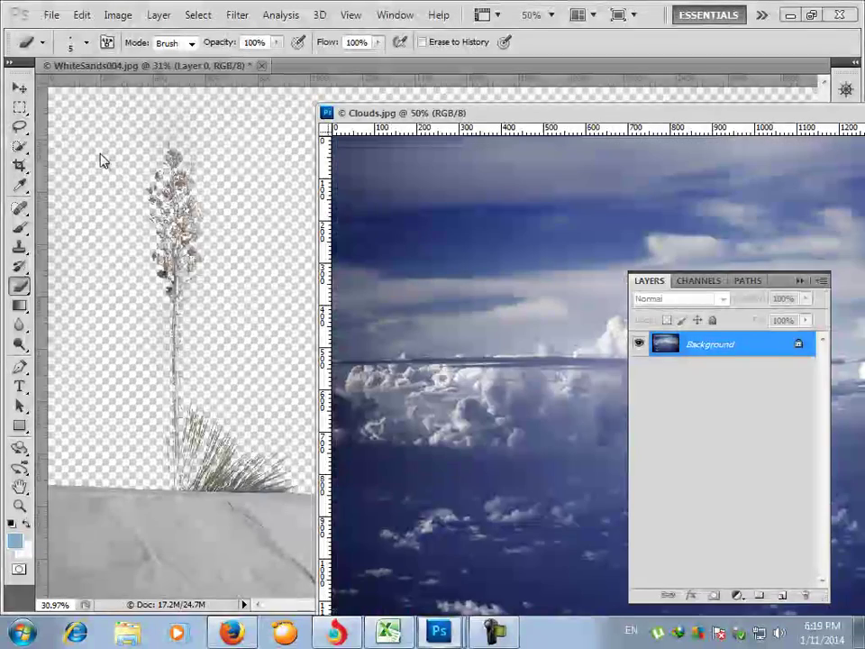
pyautogui.press('v')
pyautogui.moveTo(491, 310); pyautogui.dragTo(257, 296)
pyautogui.moveTo(191, 278); pyautogui.dragTo(169, 191)
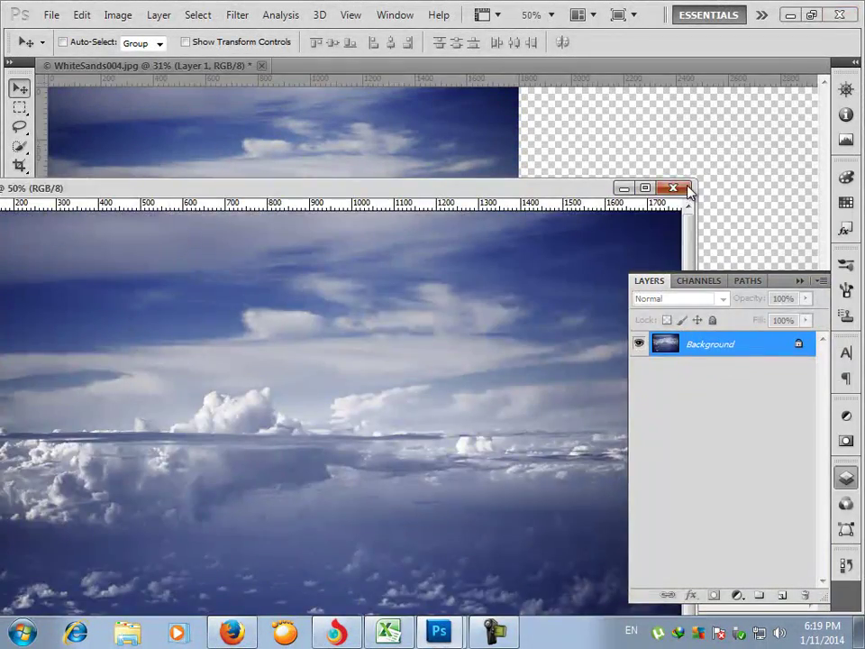
pyautogui.click(676, 187)
# Place the clouds layer beneath Layer 0 and move it down behind the plant to the edge of the dune.
pyautogui.moveTo(333, 238); pyautogui.dragTo(321, 260)
pyautogui.moveTo(723, 362); pyautogui.dragTo(726, 392)
pyautogui.moveTo(415, 312); pyautogui.dragTo(366, 326)
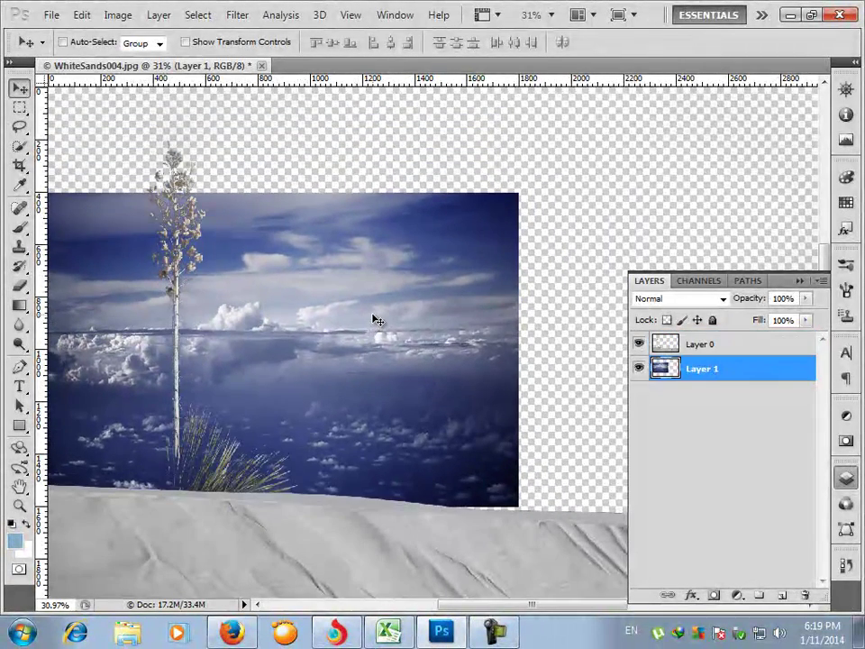
# Free-transform the clouds layer to about 171% width and 202% height so it fills the whole sky behind the plant and dune.
pyautogui.hotkey('ctrl', 't')
pyautogui.moveTo(520, 193); pyautogui.dragTo(807, 134)
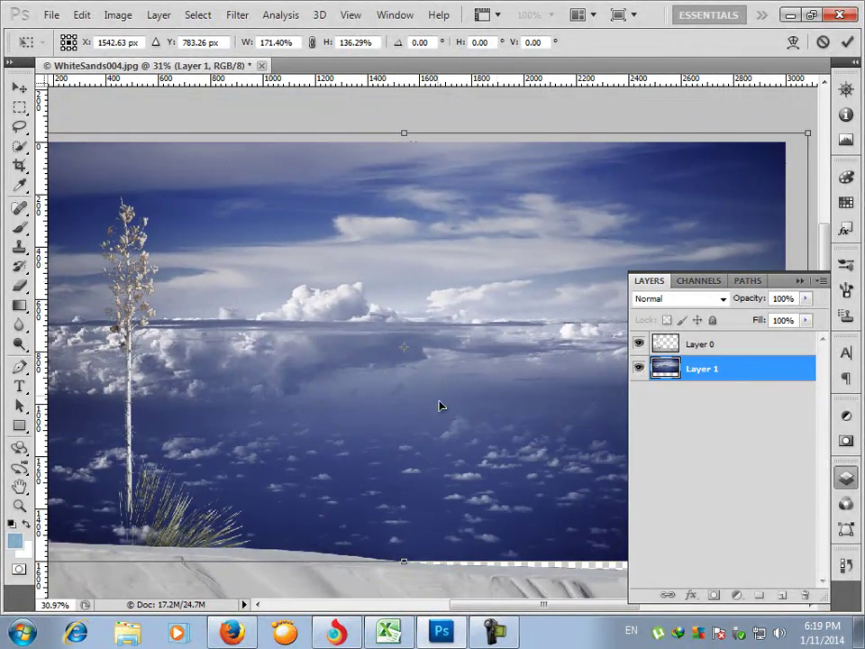
pyautogui.moveTo(417, 144); pyautogui.dragTo(409, 116)
pyautogui.scroll(-5, 366, 464)
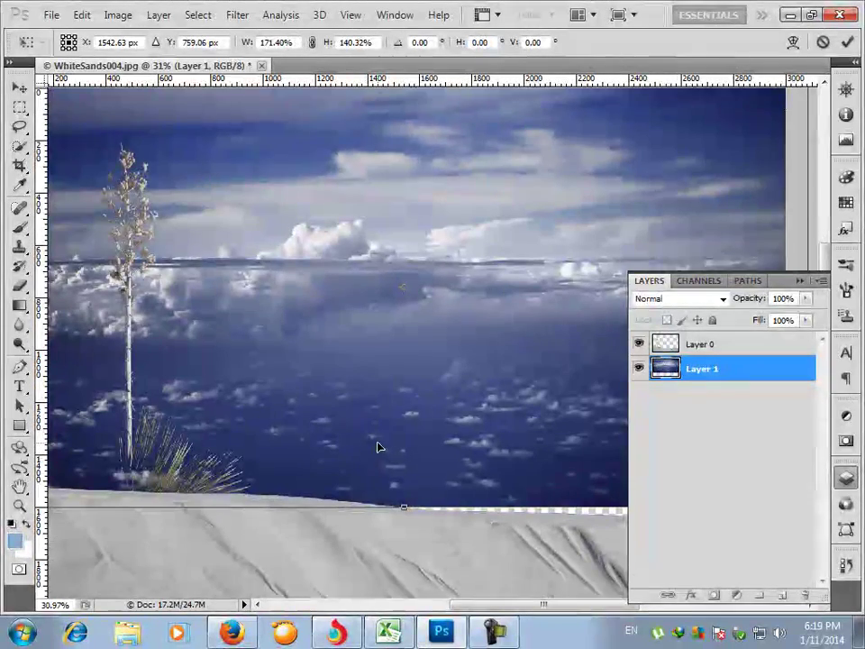
pyautogui.moveTo(404, 416); pyautogui.dragTo(416, 588)
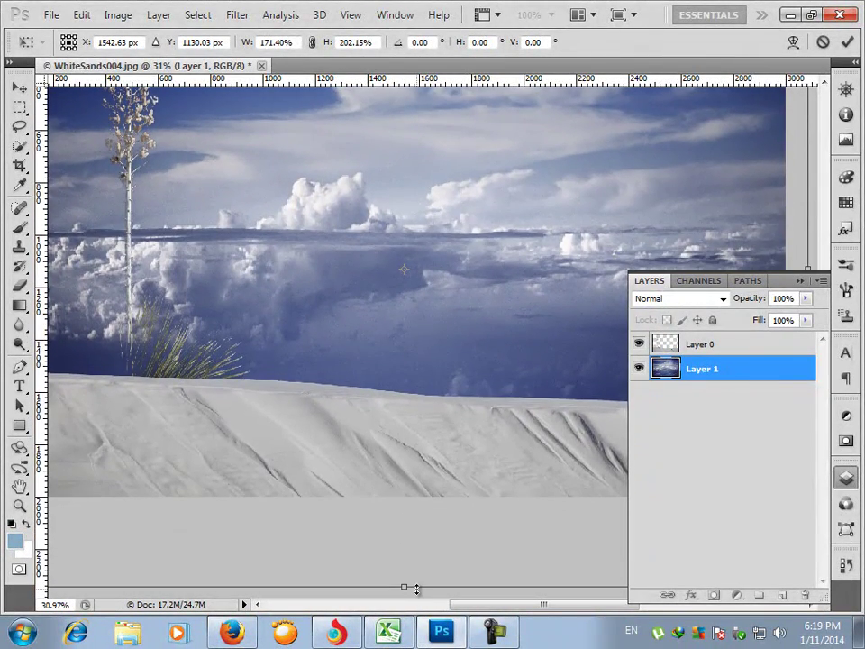
pyautogui.press('Return')
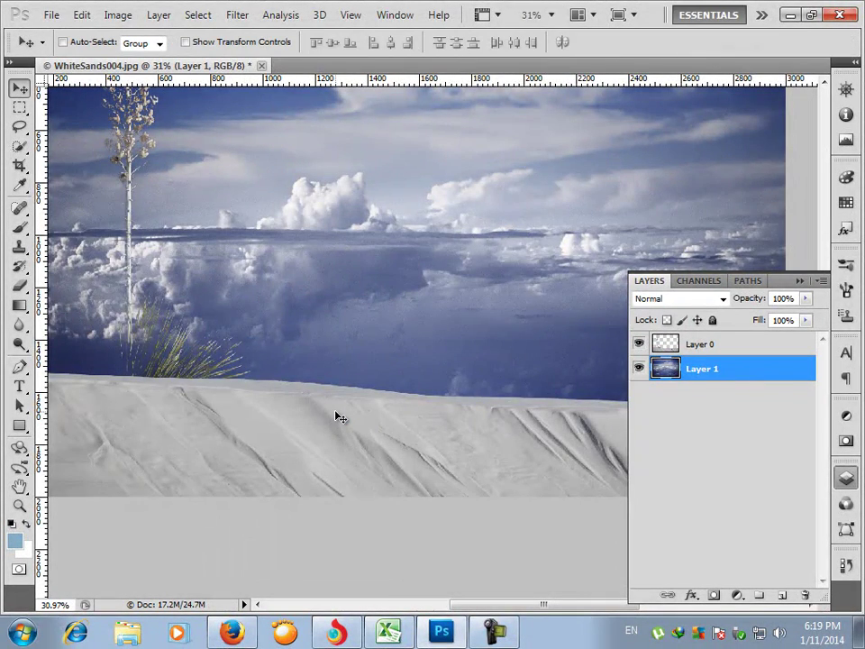
# Compare the whole composite with the original photo and review the available eraser tool variants.
pyautogui.hotkey('ctrl', '0')
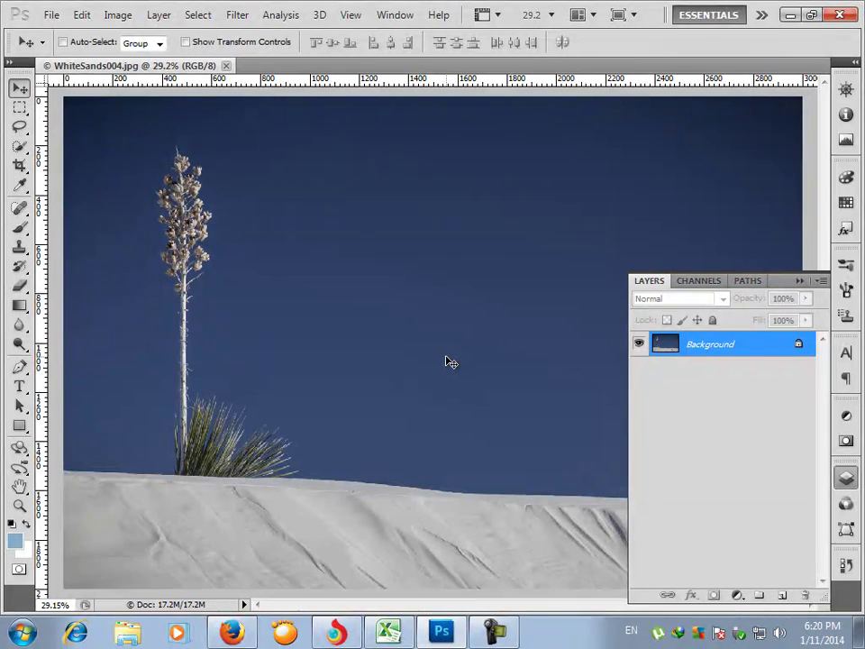
pyautogui.hotkey('ctrl', 'z')
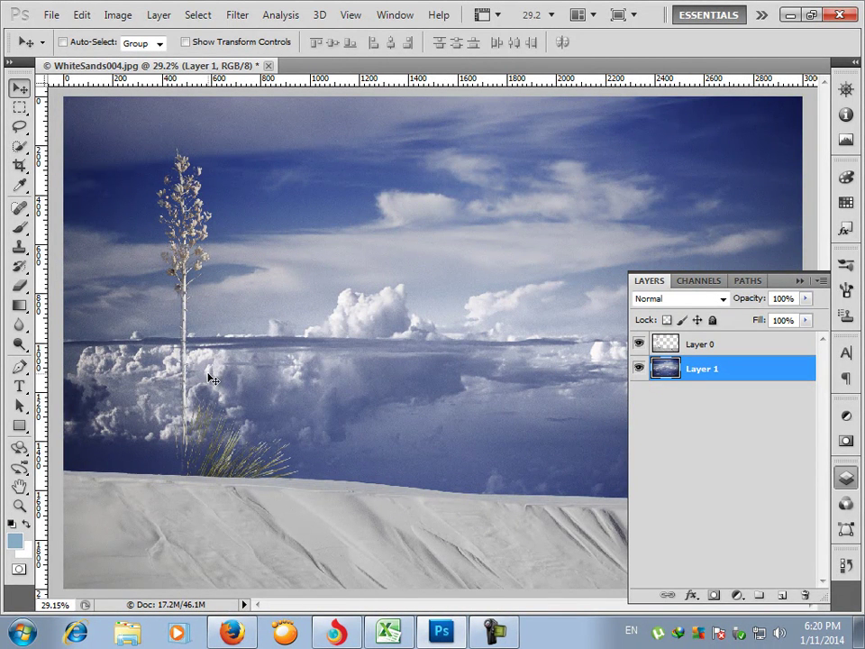
pyautogui.click(19, 285)
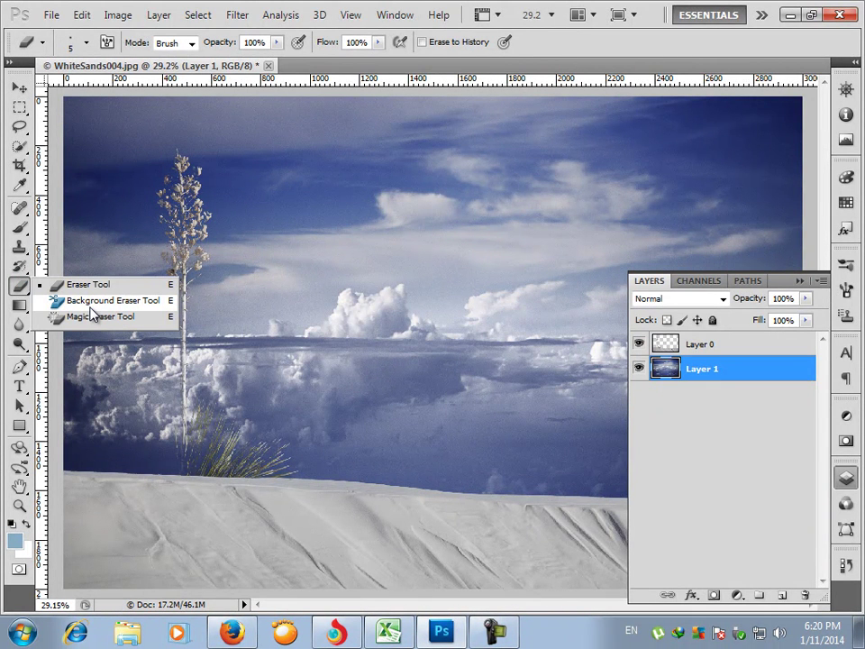